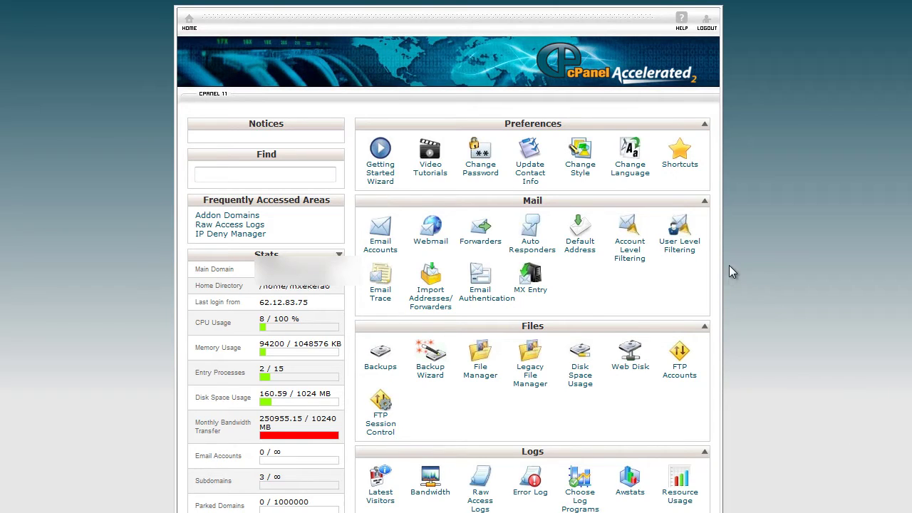
Open Installatron's Applications Browser and bring up the WordPress 3.5 page under Content Management
scroll(751, 255, "down", 8)
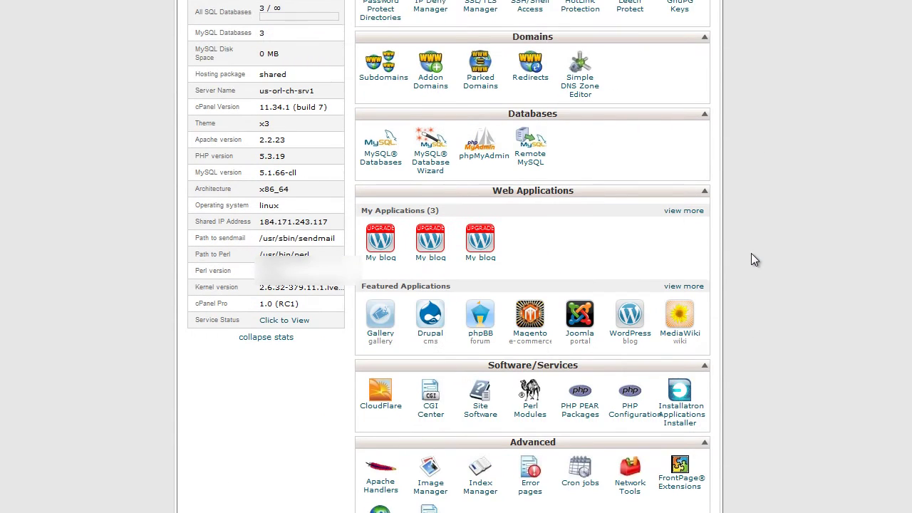
scroll(745, 249, "down", 1)
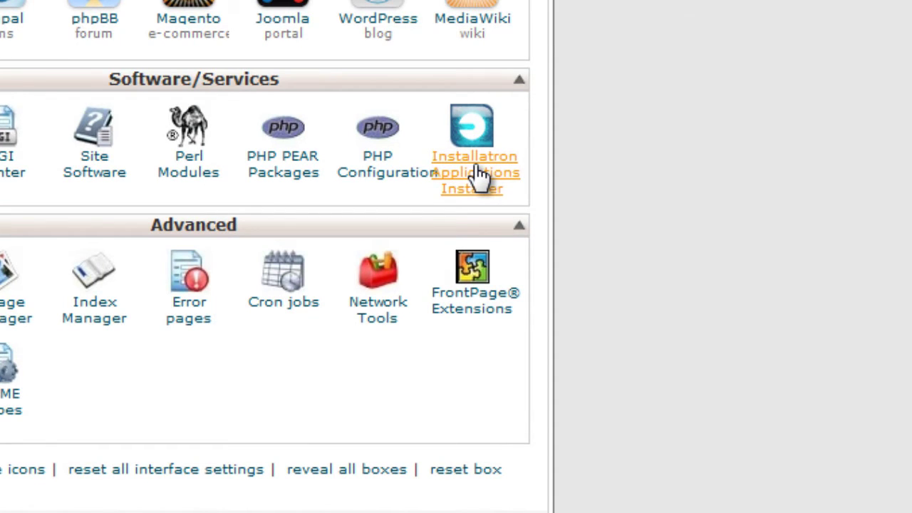
left_click(477, 172)
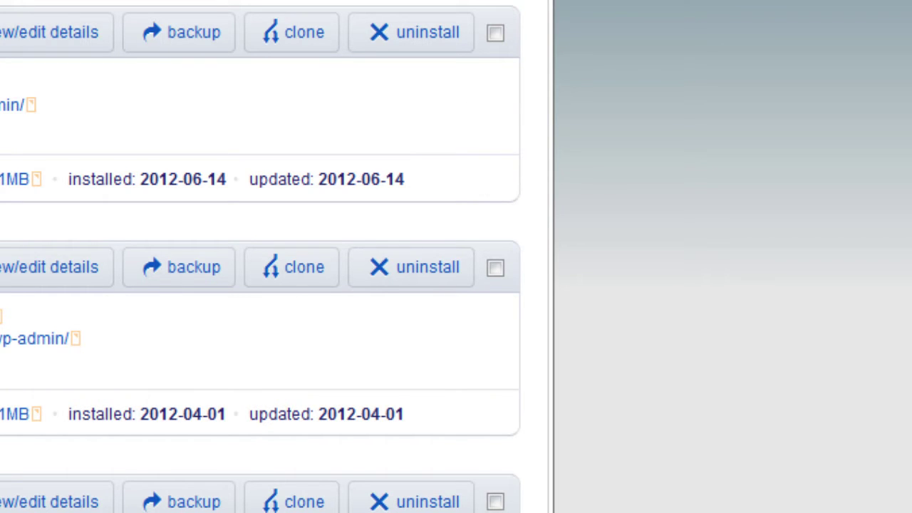
left_click(602, 84)
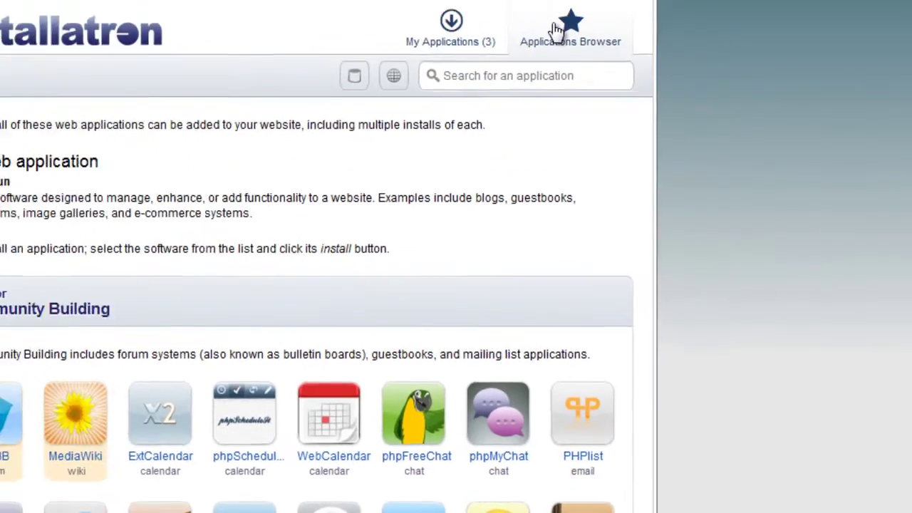
scroll(739, 116, "down", 10)
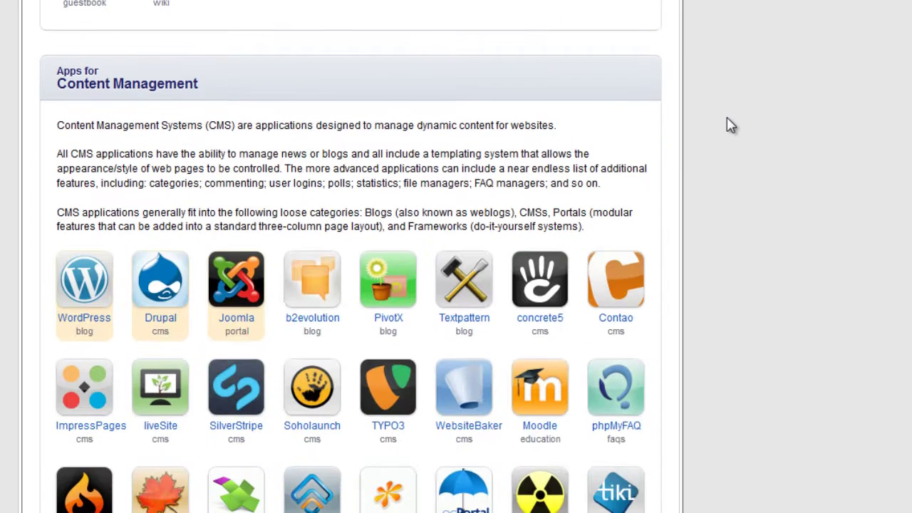
scroll(732, 125, "down", 1)
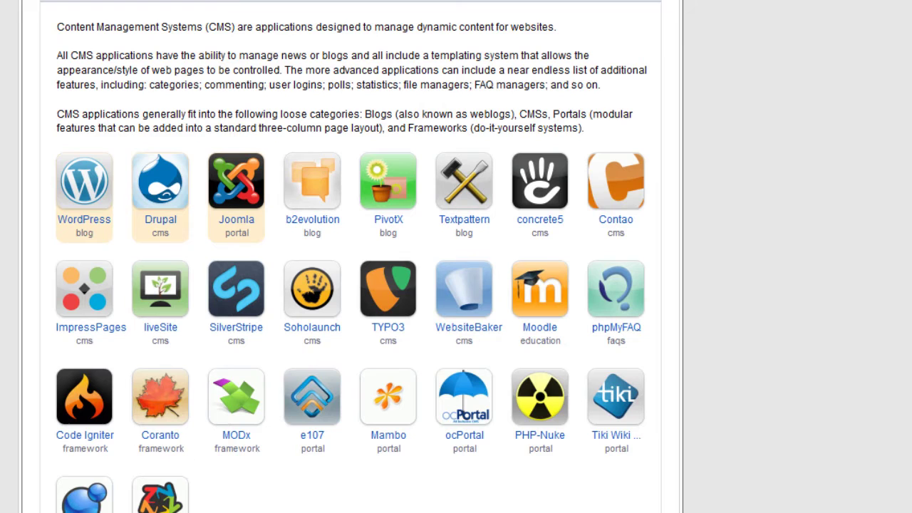
left_click(74, 197)
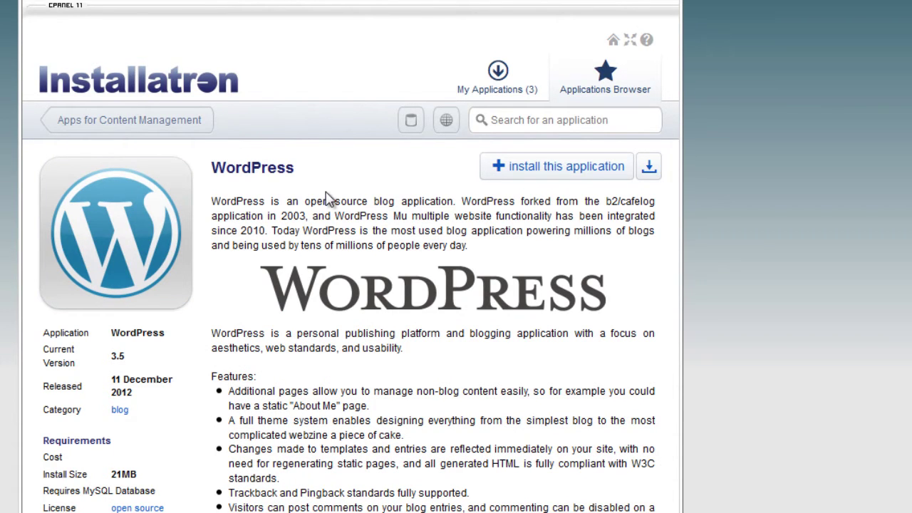
Start a new WordPress installation on the domain atinyrevolution.com
left_click(591, 175)
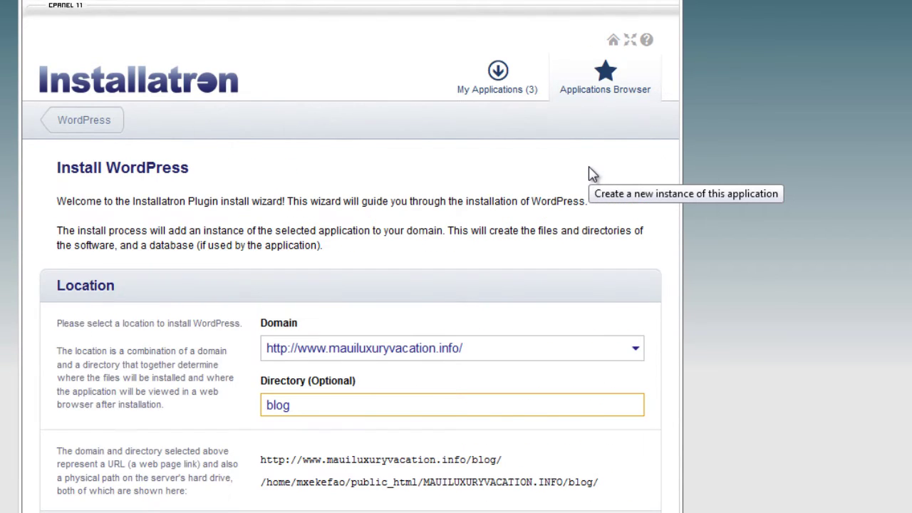
scroll(590, 173, "down", 3)
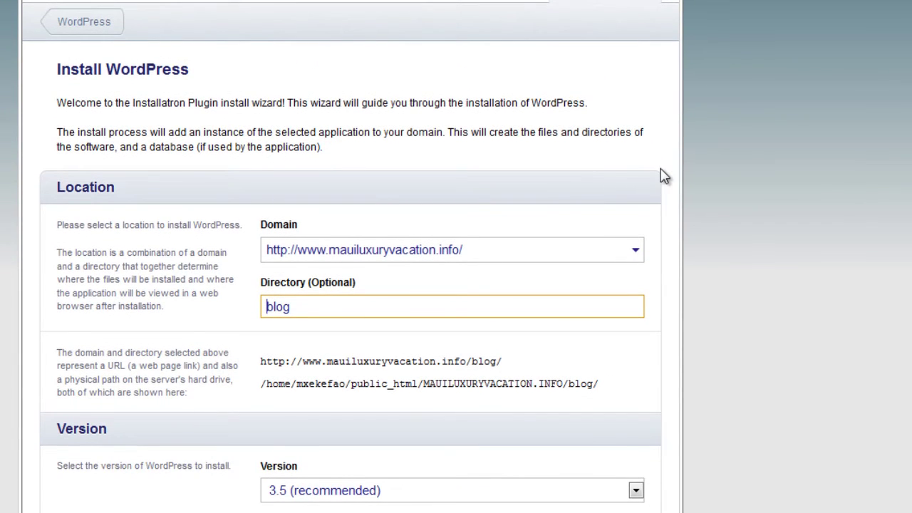
scroll(663, 176, "down", 3)
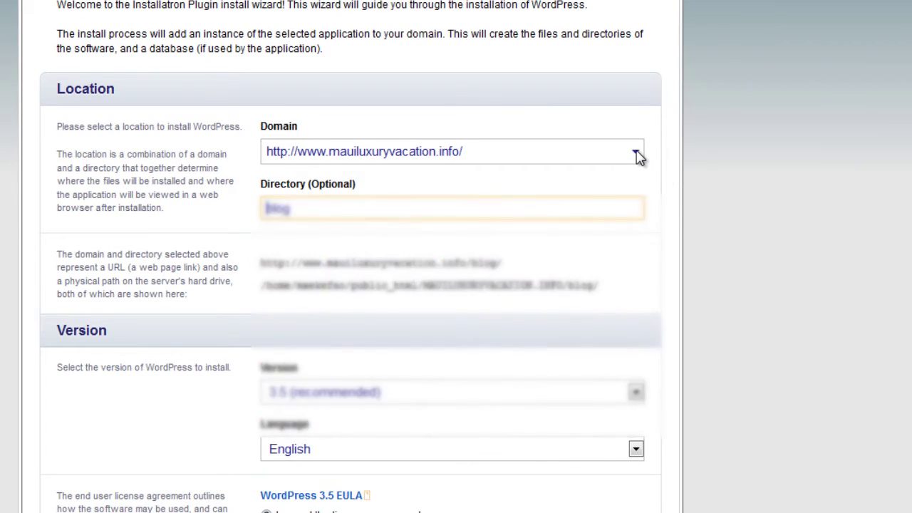
left_click(636, 152)
left_click(587, 251)
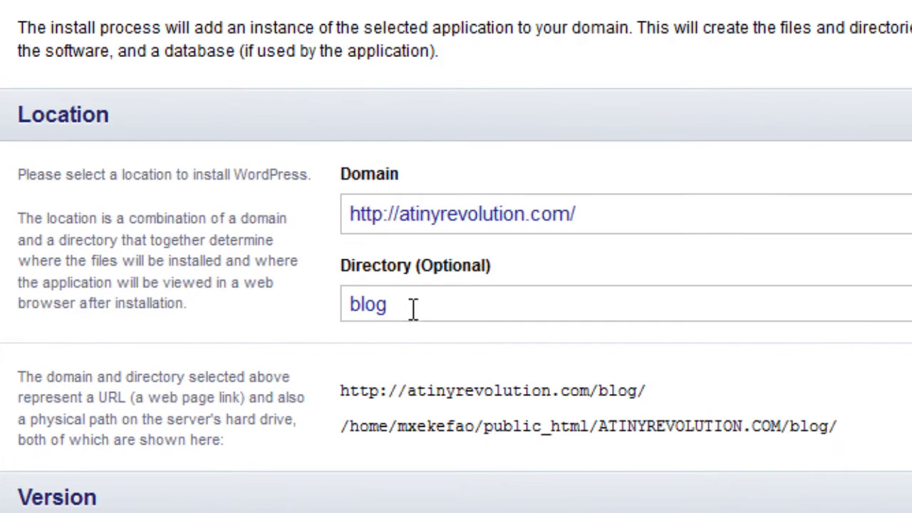
left_click(413, 310)
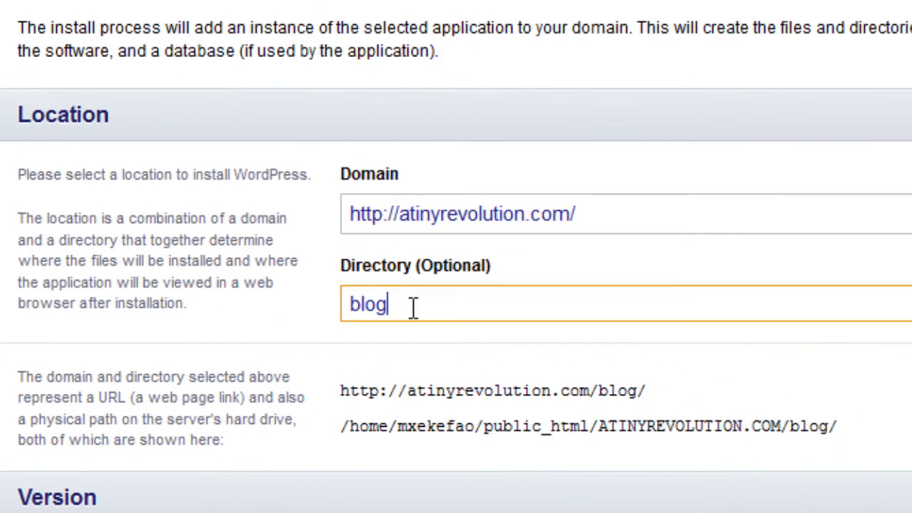
key("BackSpace")
key("BackSpace")
key("BackSpace")
key("BackSpace")
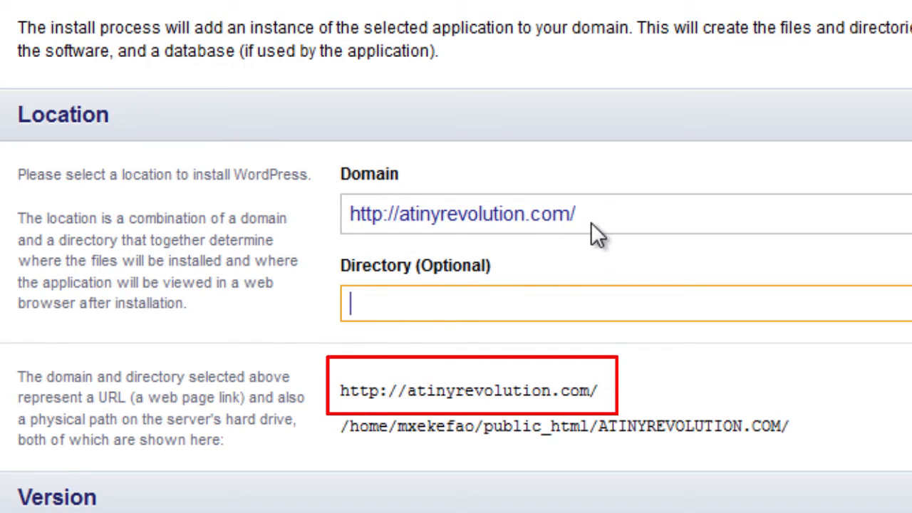
left_click(559, 412)
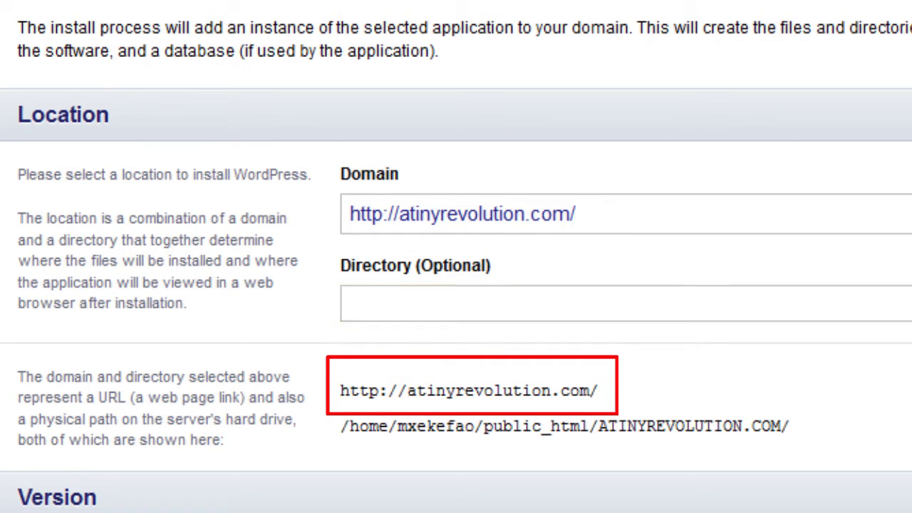
left_click_drag(623, 394, 321, 410)
left_click(621, 391)
scroll(801, 381, "down", 5)
scroll(909, 344, "down", 4)
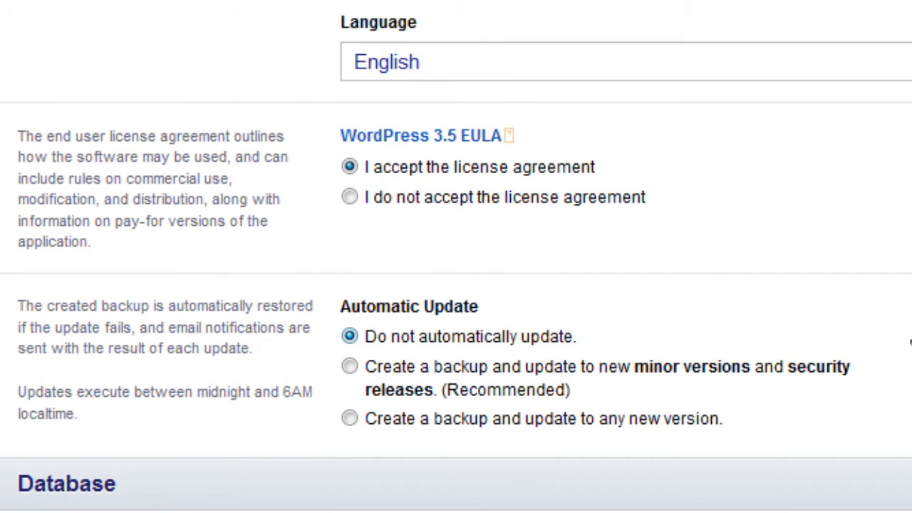
scroll(456, 256, "down", 6)
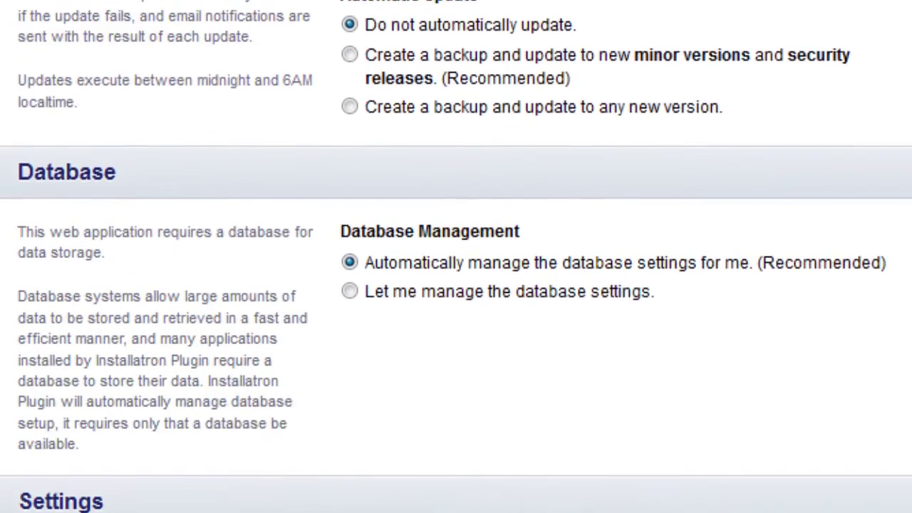
scroll(455, 257, "down", 2)
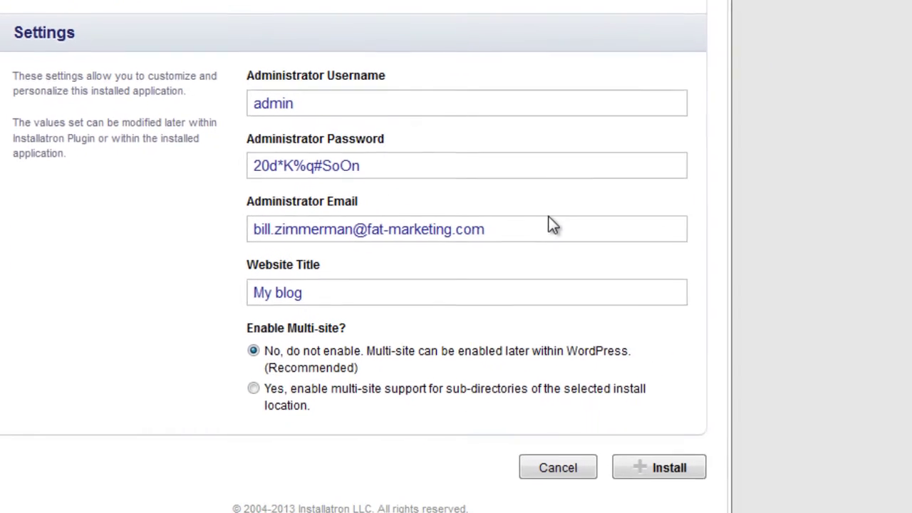
Install WordPress 3.5 at the atinyrevolution.com root and return to My Applications
left_click(694, 460)
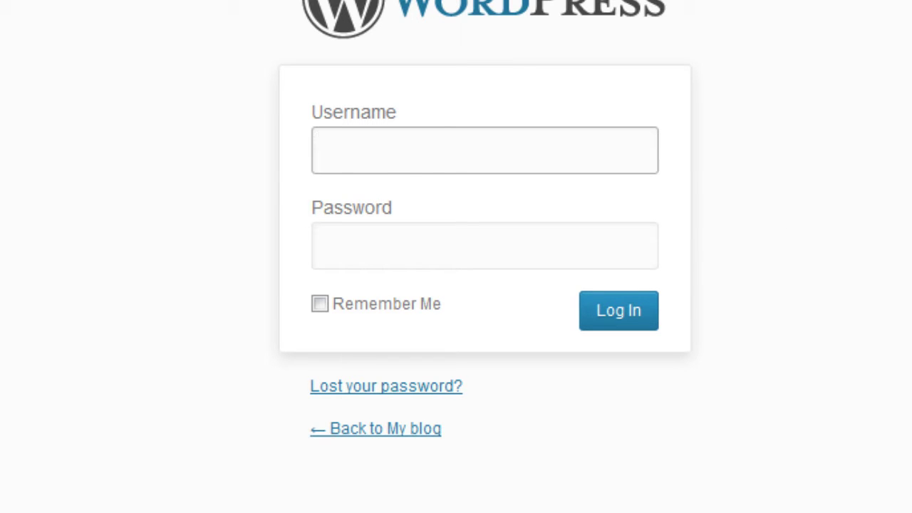
key("alt+Left")
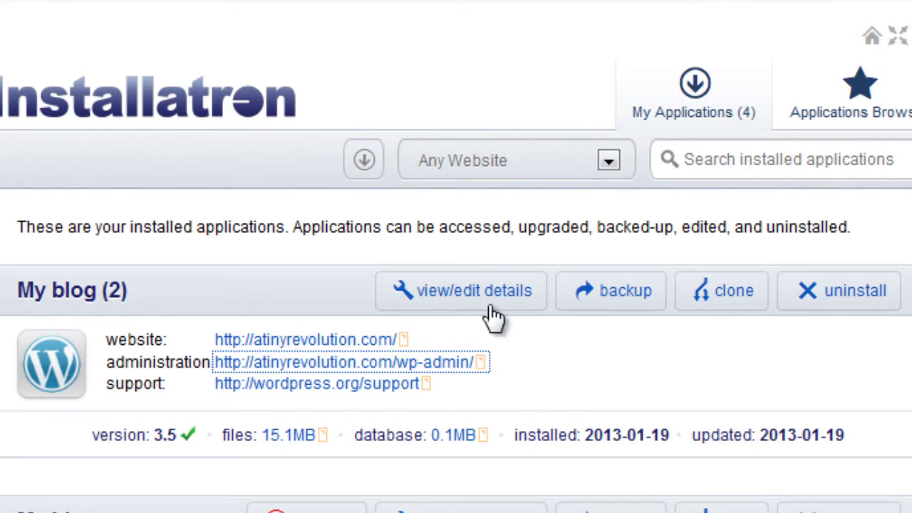
Return to the Applications Browser and open the WordPress application page again
left_click(553, 377)
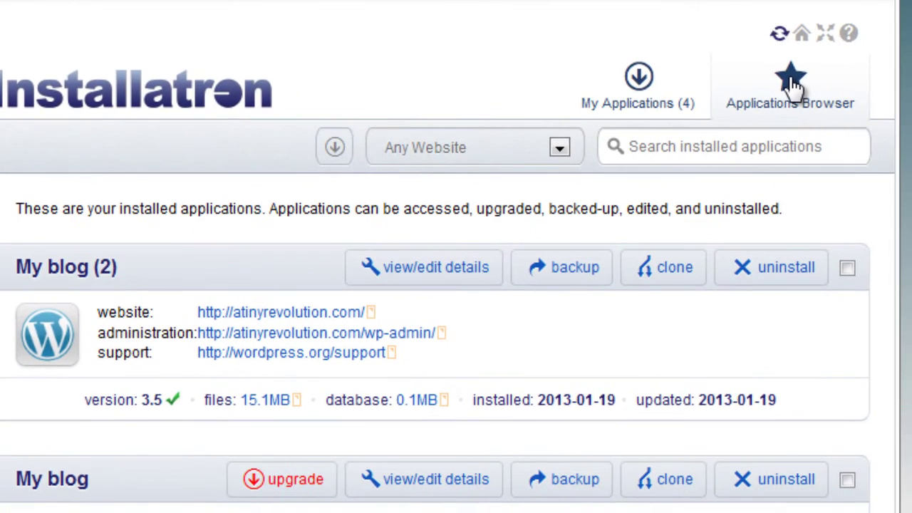
left_click(820, 85)
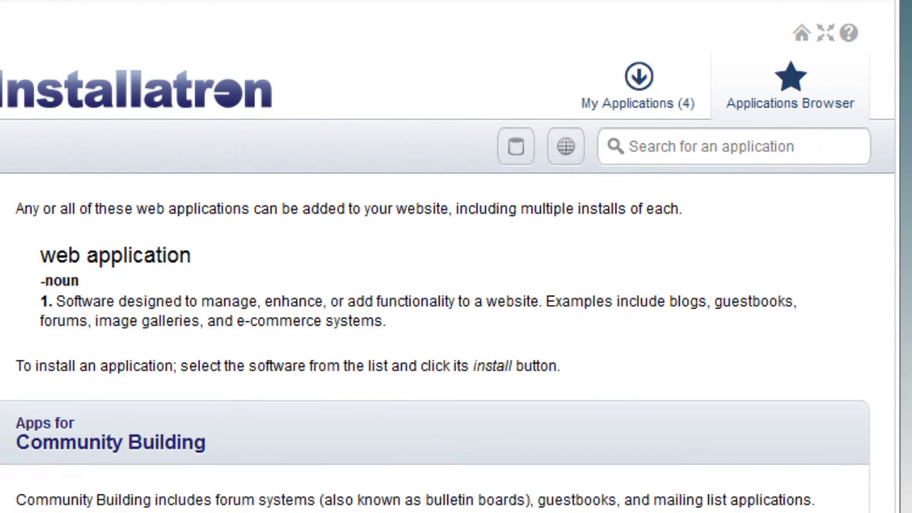
scroll(455, 285, "down", 10)
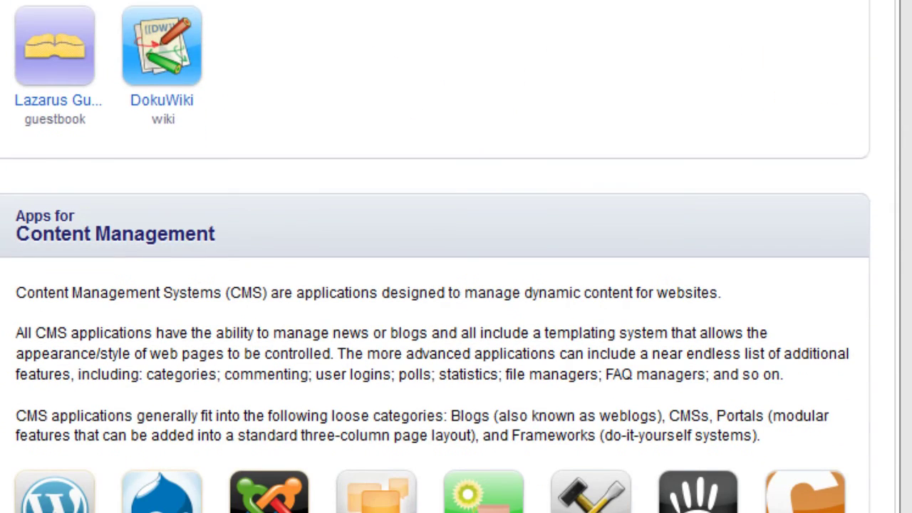
scroll(456, 285, "down", 2)
left_click(73, 366)
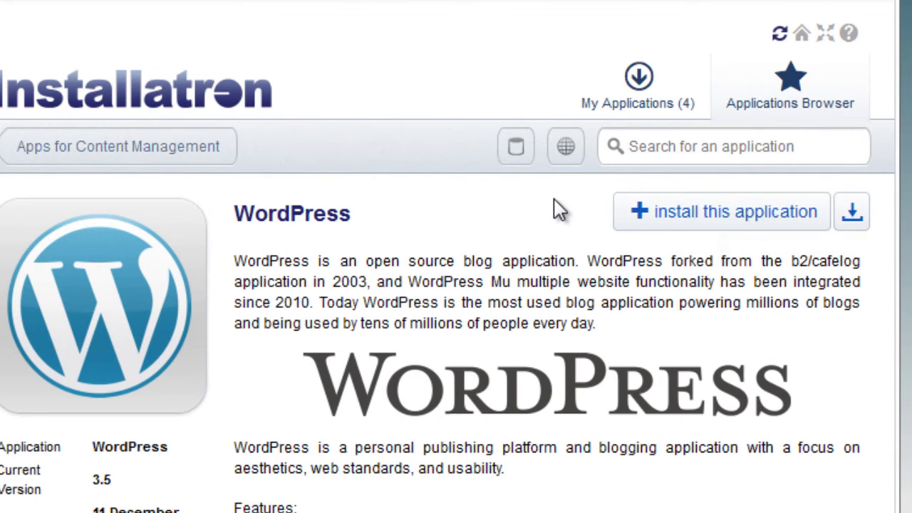
Set the install directory to 'offers' on atinyrevolution.com and review the Settings
scroll(376, 352, "down", 4)
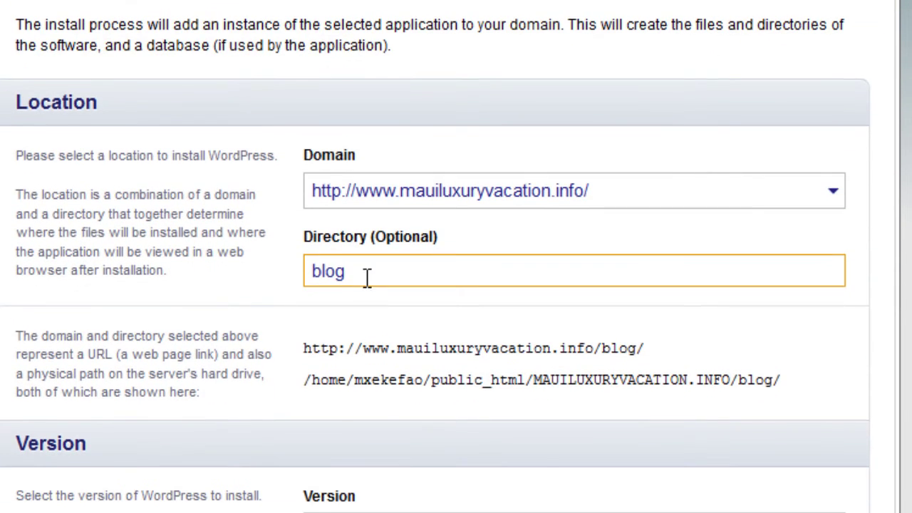
left_click_drag(367, 277, 165, 265)
key("BackSpace")
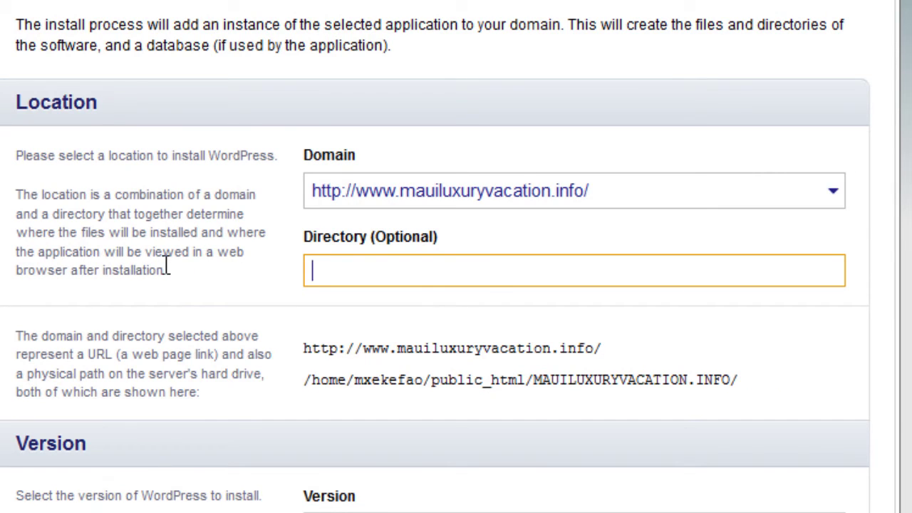
type("offers")
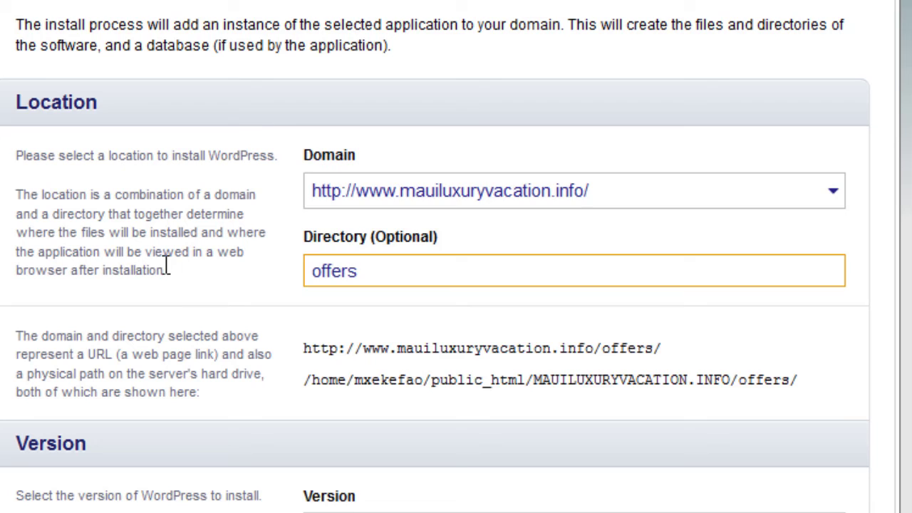
left_click(594, 198)
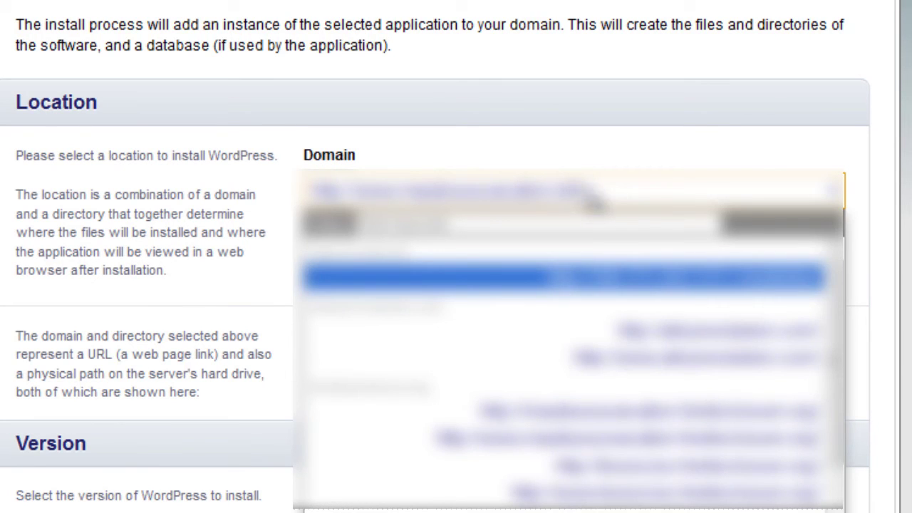
left_click(715, 326)
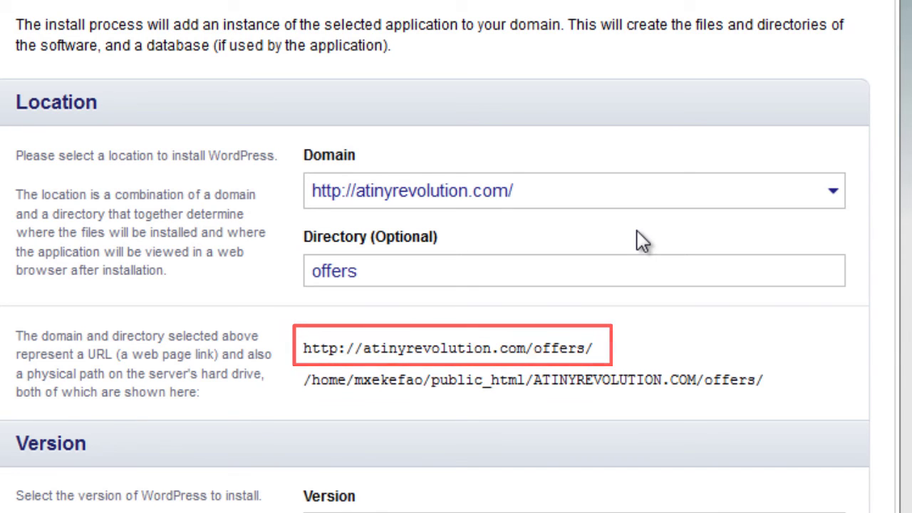
scroll(819, 239, "down", 6)
scroll(876, 240, "down", 10)
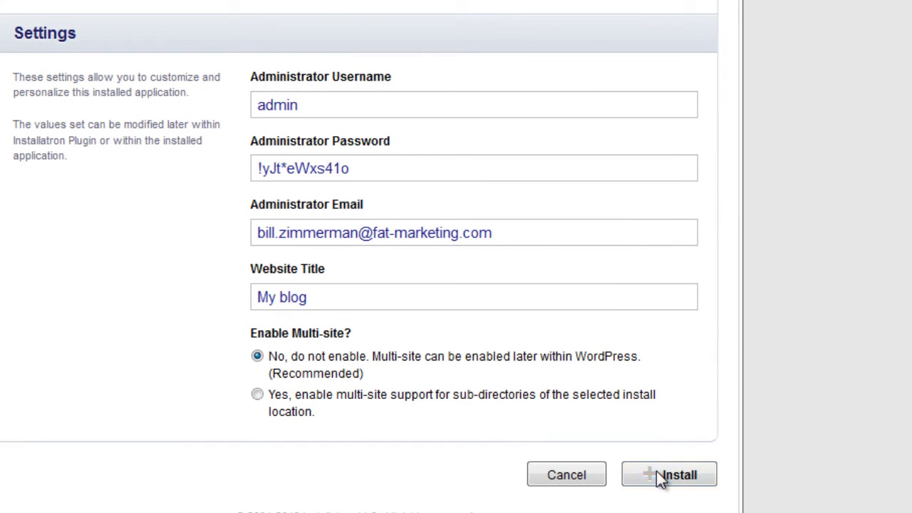
left_click(660, 478)
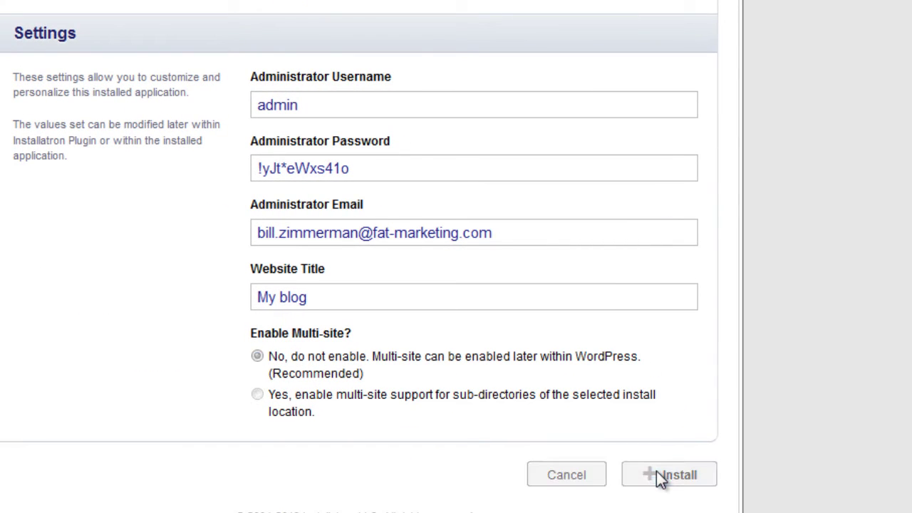